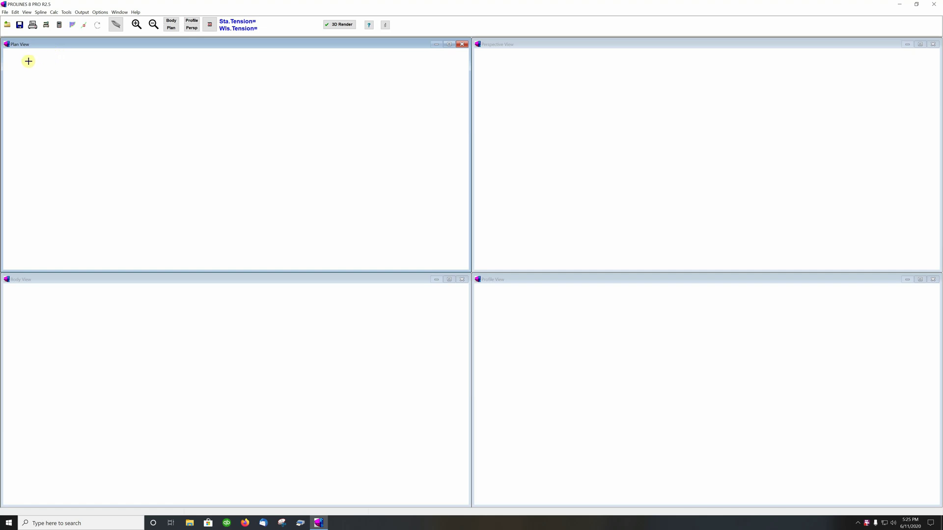
Step: Start a new Parametric Hull Design from File > New
left_click(4, 13)
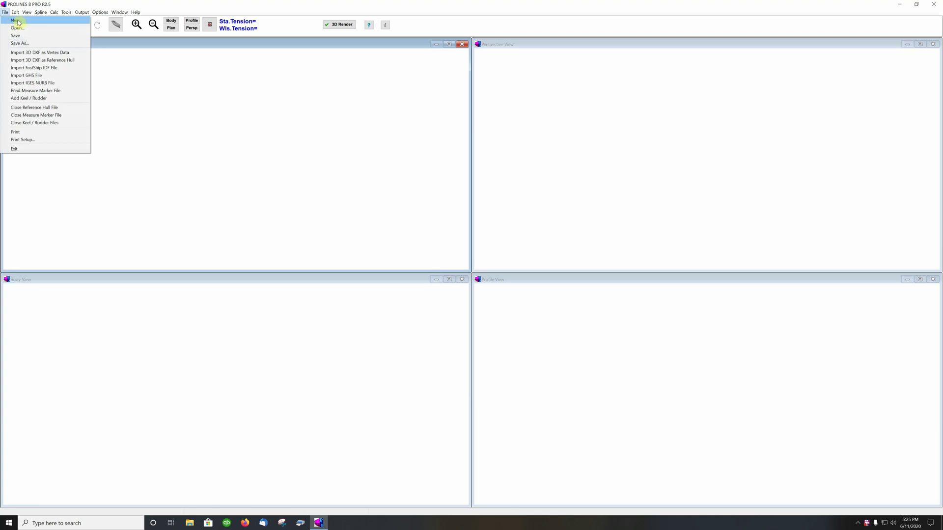
left_click(18, 22)
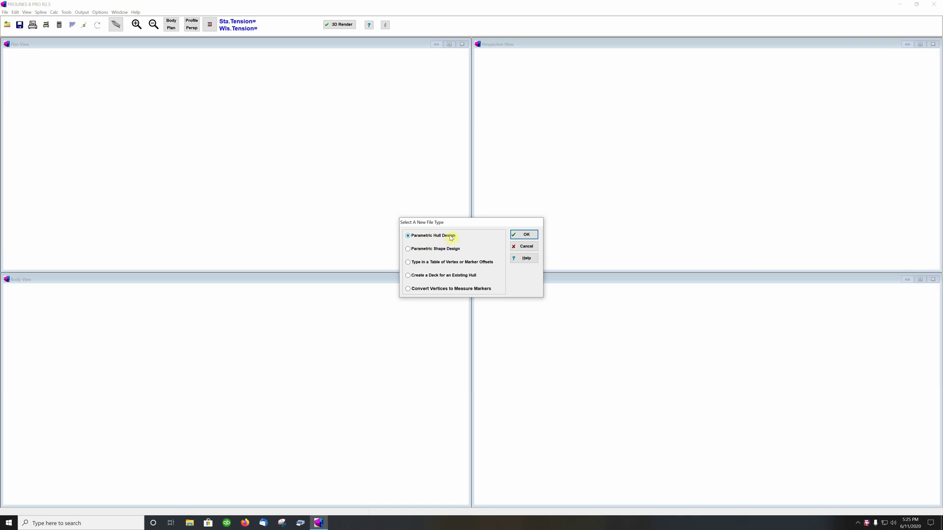
left_click(527, 236)
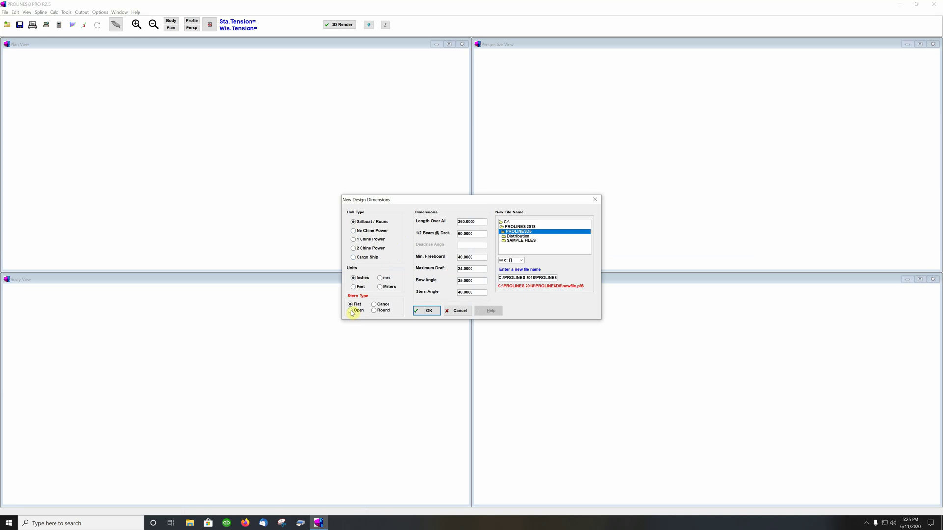
Step: Set the stern type to Open and change the bow angle value to 16
left_click(350, 311)
double_click(477, 280)
type("15")
Step: Accept the hull dimensions, then choose B-Splines display with waterlines and the vertex net shown
left_click(429, 312)
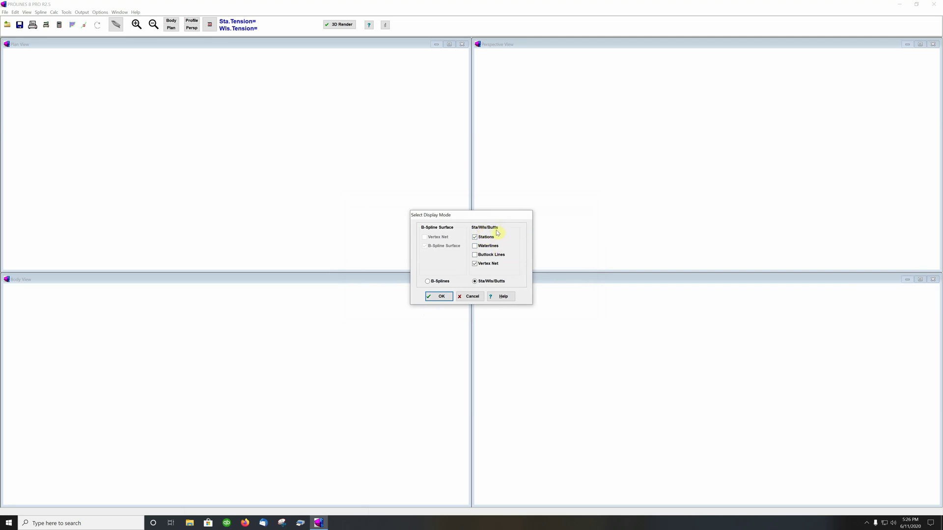
left_click(493, 247)
left_click(428, 282)
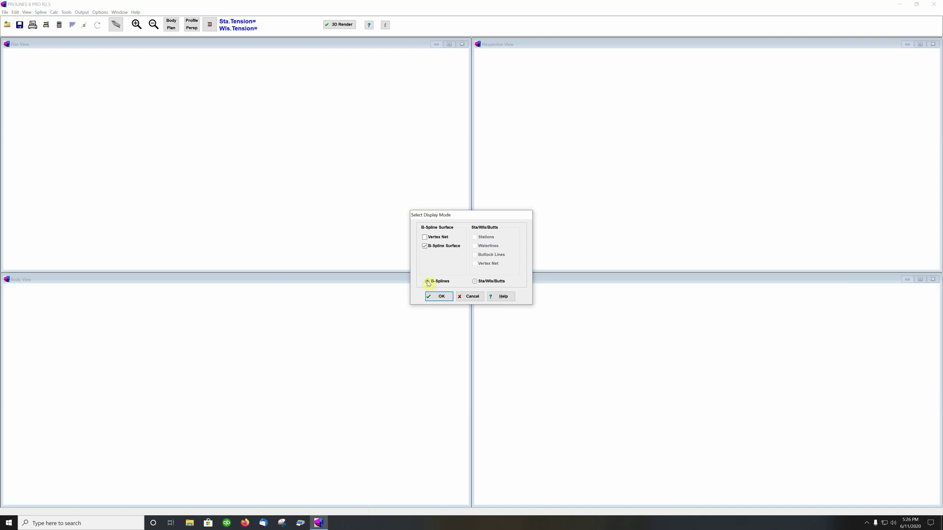
left_click(425, 237)
Step: Confirm the display settings so the hull draws in the Plan, Perspective, Body and Profile views
left_click(442, 297)
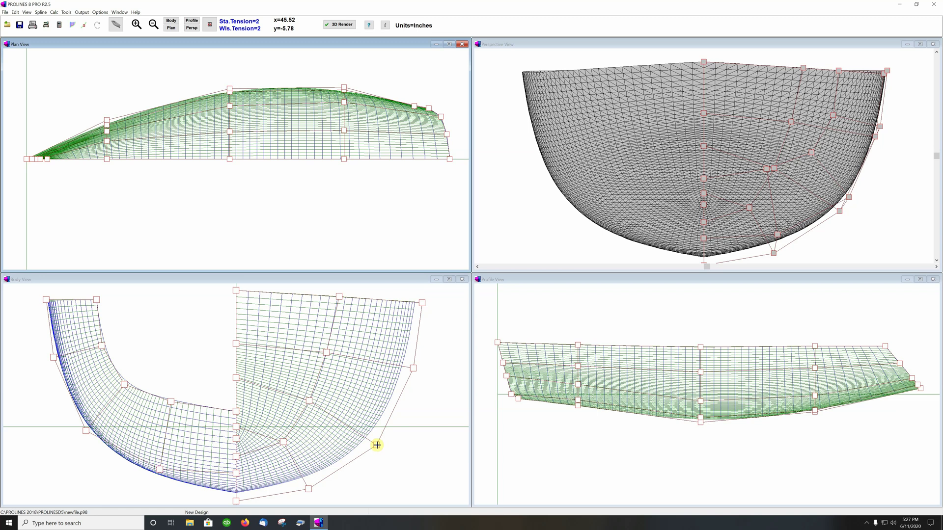
Step: In the Body view, drag the right-half side, bilge and bottom control points outward for upright sides and a flat bottom
left_click(377, 445)
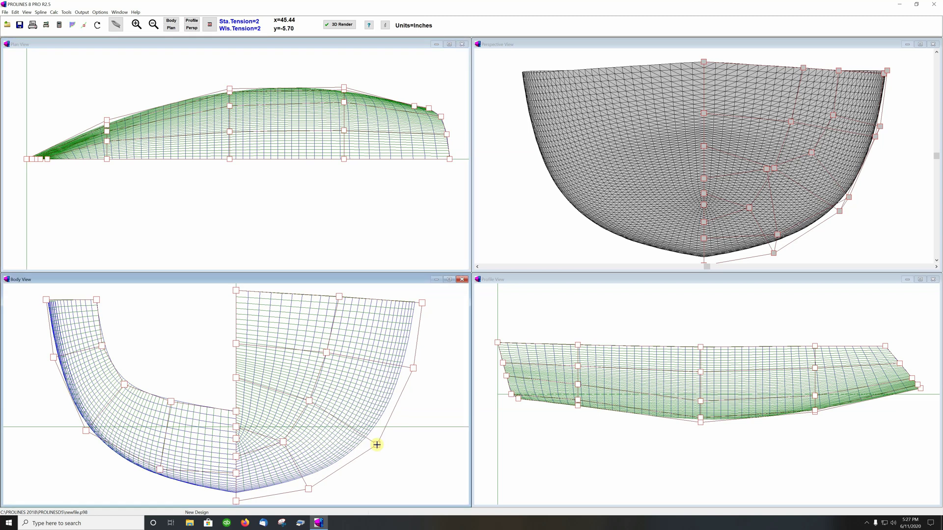
left_click_drag(377, 445, 418, 432)
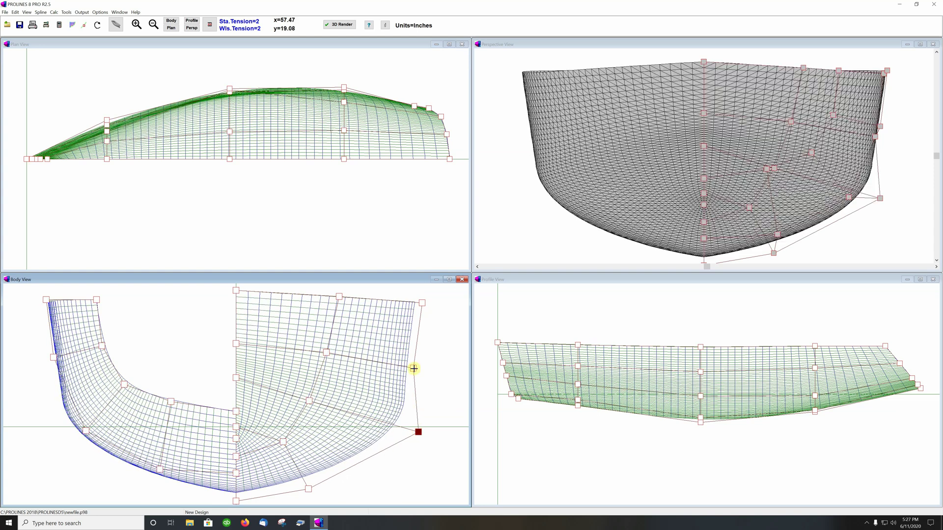
left_click_drag(413, 366, 423, 368)
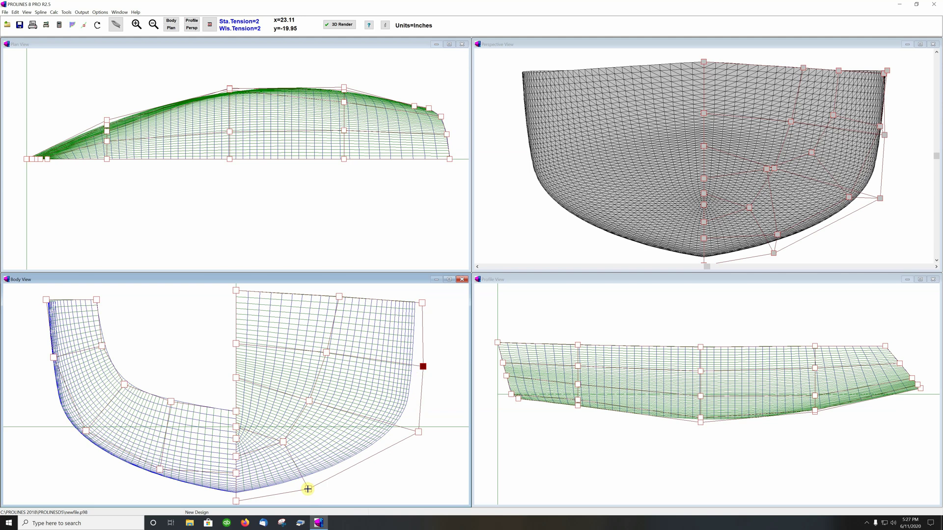
left_click_drag(308, 488, 367, 499)
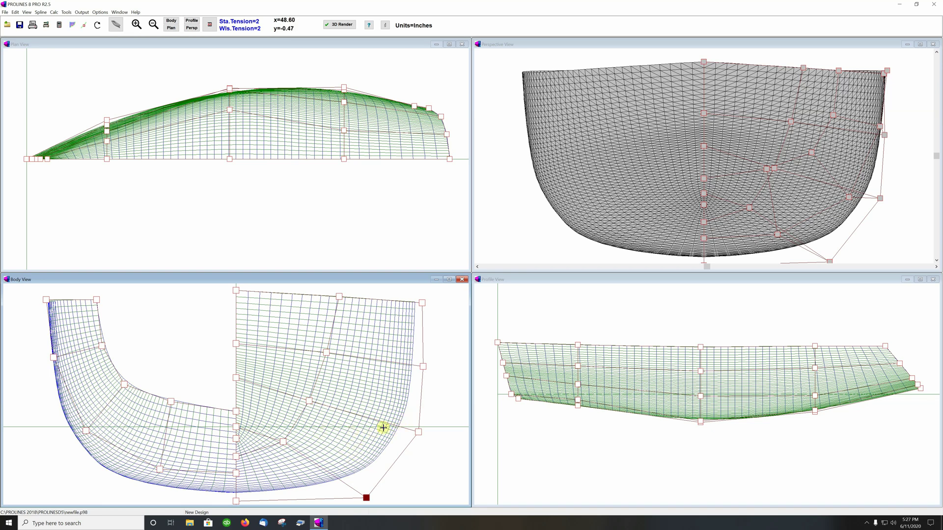
left_click(284, 443)
left_click_drag(283, 447, 283, 447)
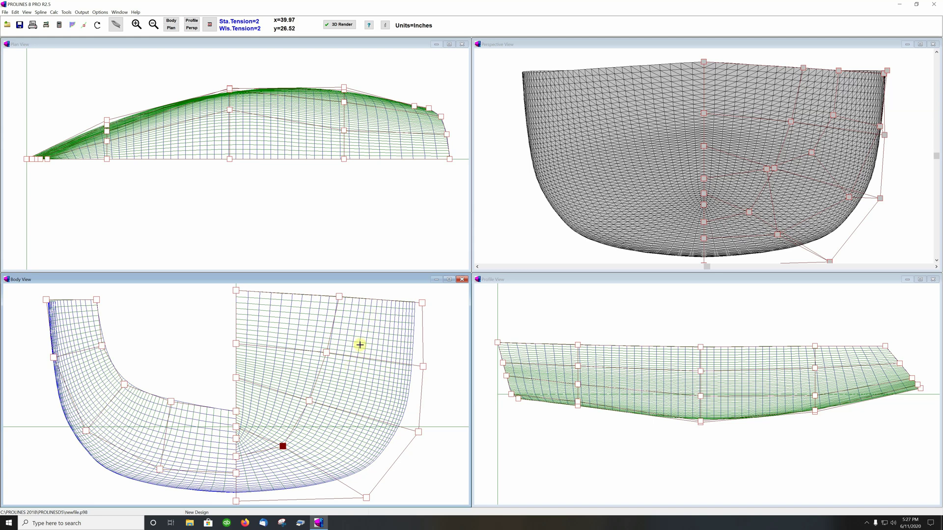
Step: Move the left-half Body view points: sheer point left, side and bilge points outward, bottom points down
left_click(158, 466)
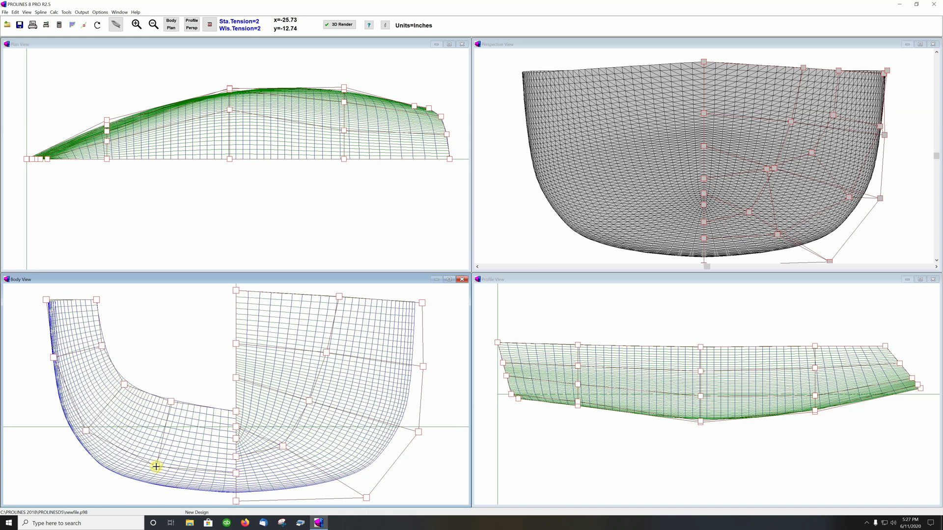
left_click_drag(156, 464, 160, 430)
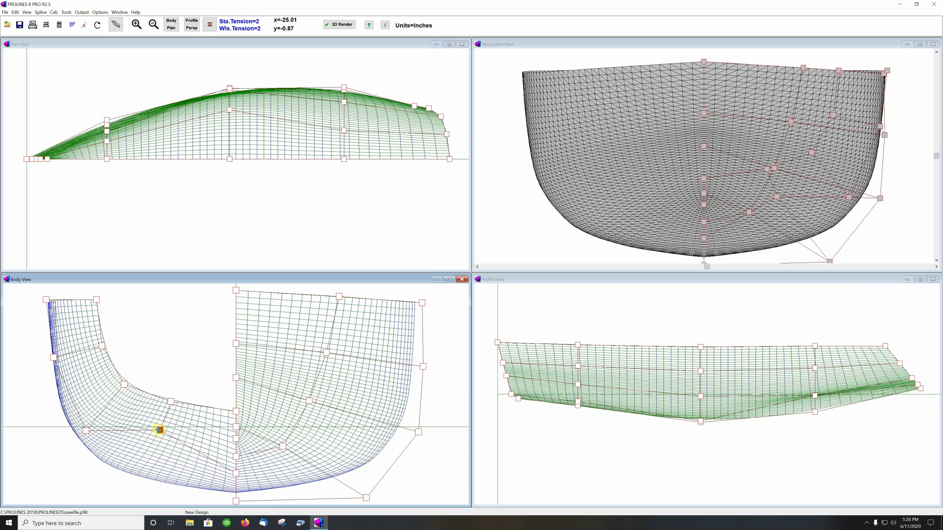
left_click_drag(159, 430, 158, 468)
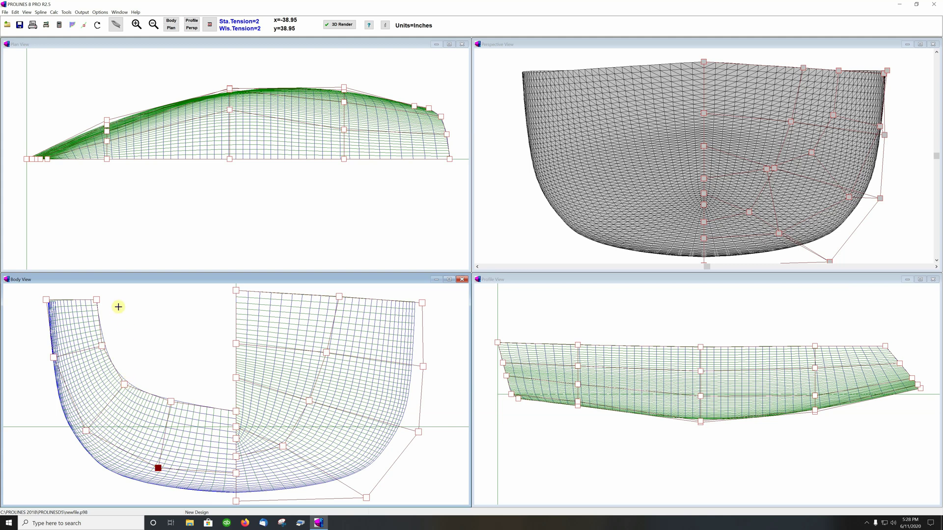
left_click(88, 300)
left_click_drag(88, 300, 67, 299)
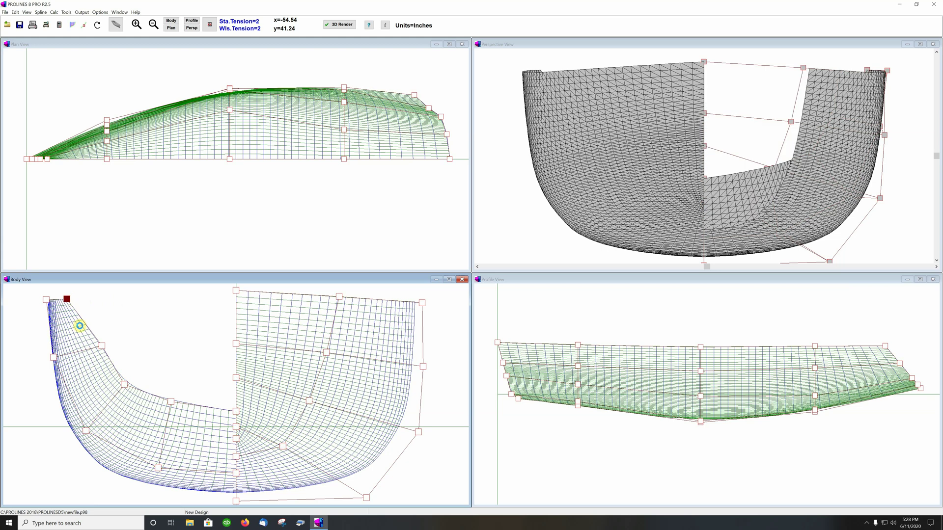
left_click_drag(100, 347, 74, 356)
left_click_drag(124, 384, 99, 401)
left_click_drag(170, 401, 165, 412)
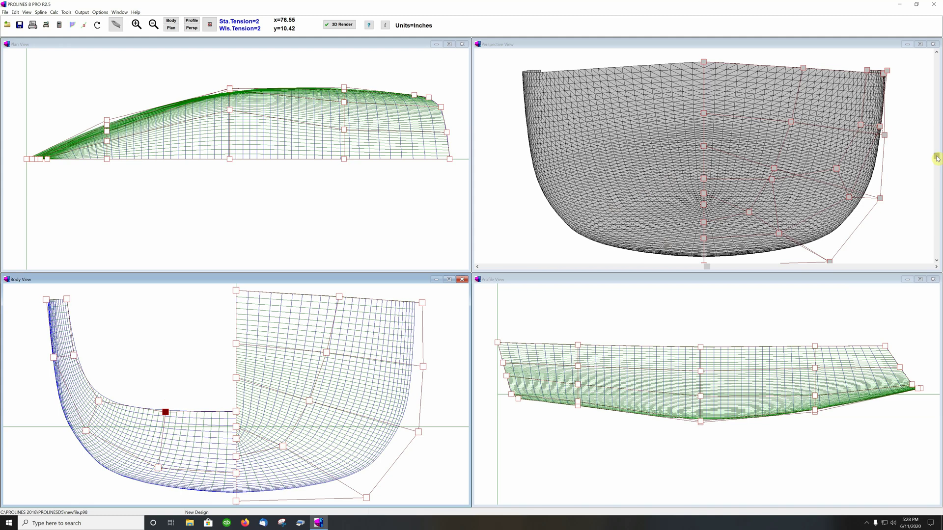
Step: Rotate the Perspective view to an oblique side angle and hide the vertex net
left_click_drag(937, 158, 937, 181)
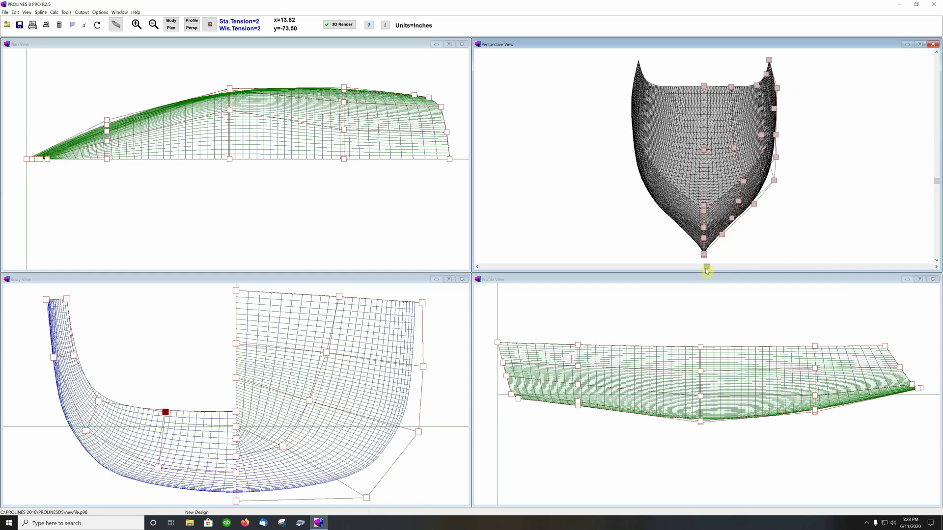
left_click_drag(707, 267, 603, 261)
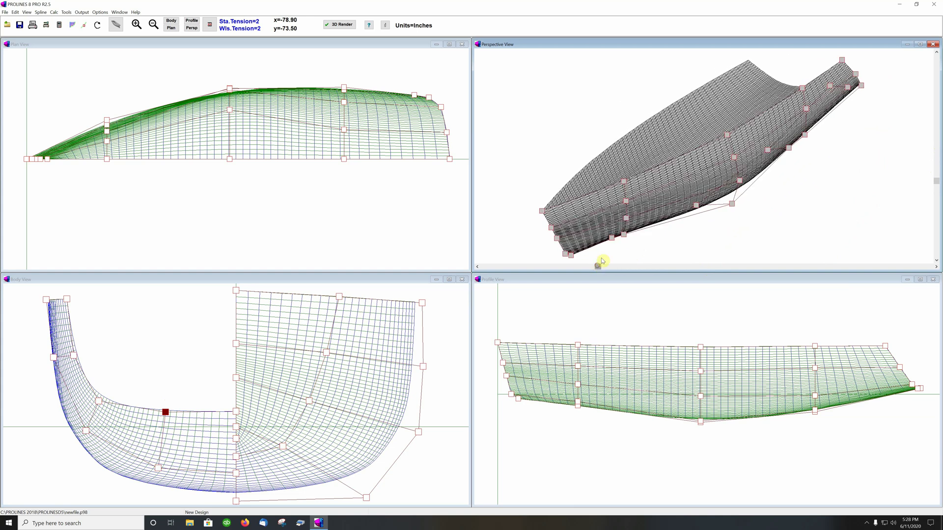
left_click(84, 27)
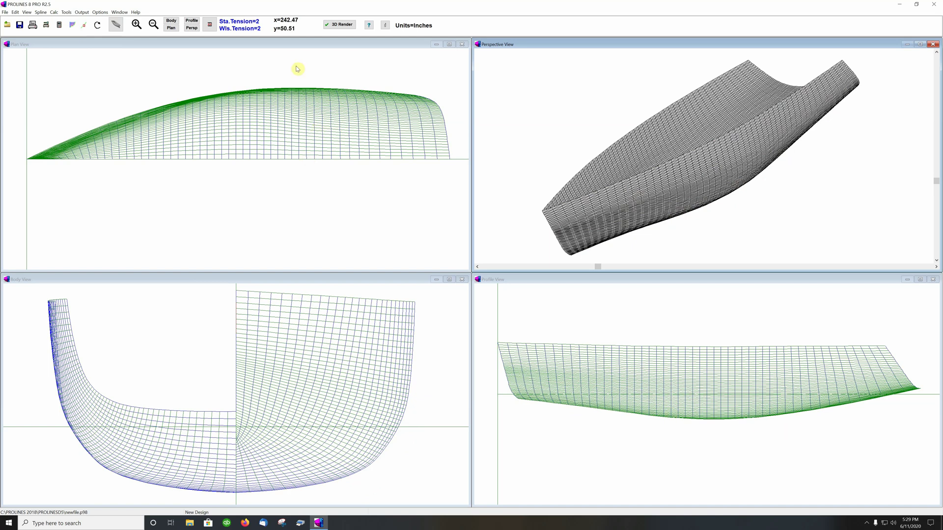
Step: Show the vertex net again, raise the keel points in the Profile view, and lower the Body view centreline bottom point
left_click(84, 25)
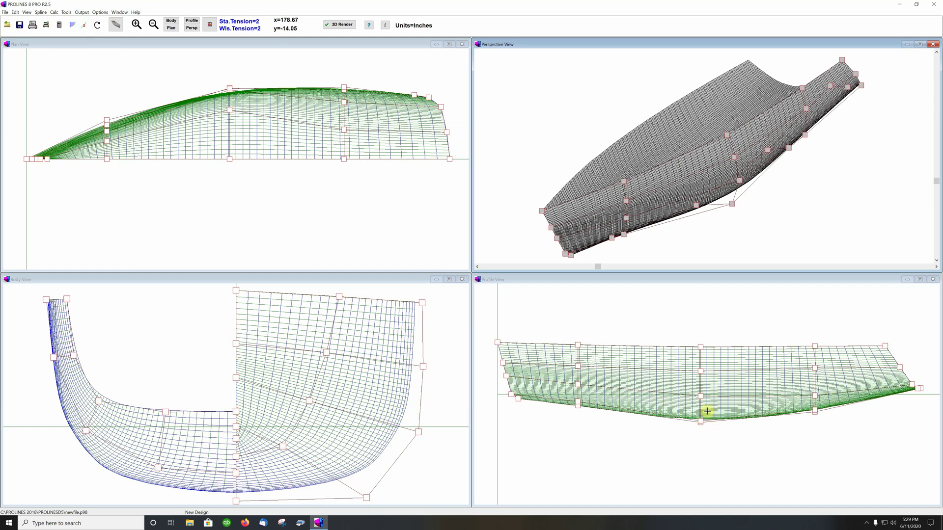
left_click_drag(701, 421, 701, 414)
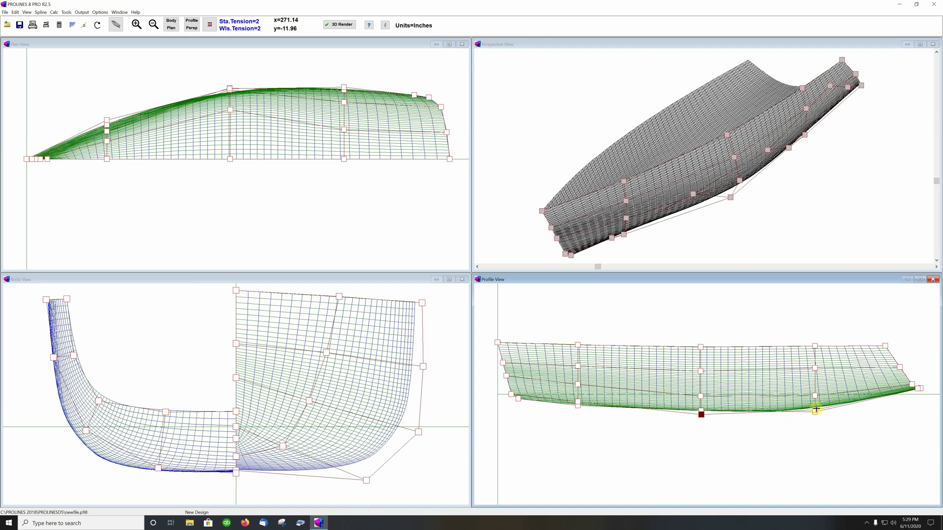
left_click_drag(816, 407, 816, 408)
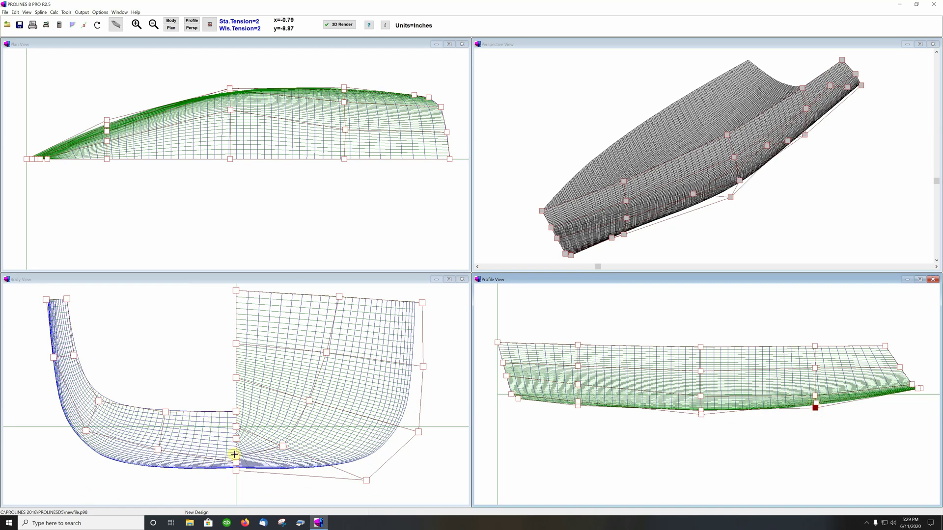
mouse_move(236, 456)
left_mouse_down()
mouse_move(235, 448)
mouse_move(237, 477)
mouse_move(234, 463)
left_mouse_up()
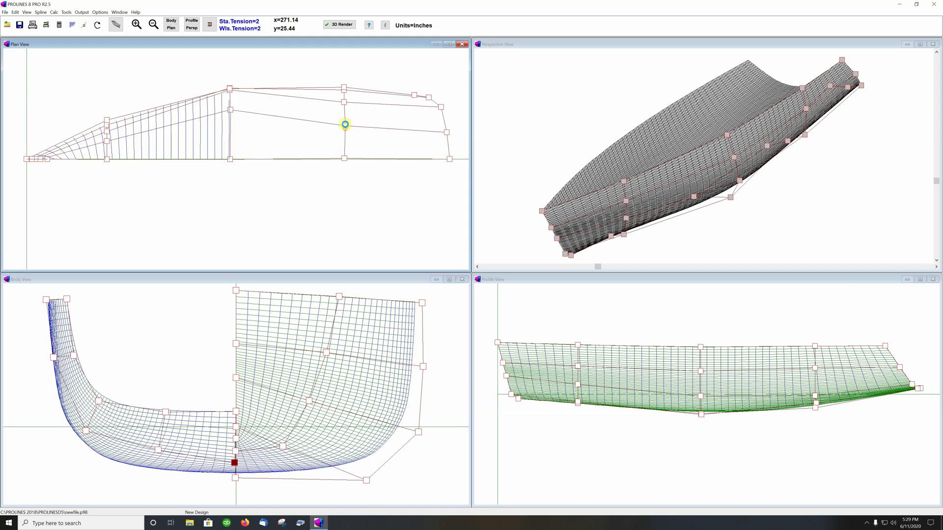
Step: Drag the Plan view outline point aft of midships outward to widen the hull
left_click(344, 114)
left_click_drag(344, 103, 343, 97)
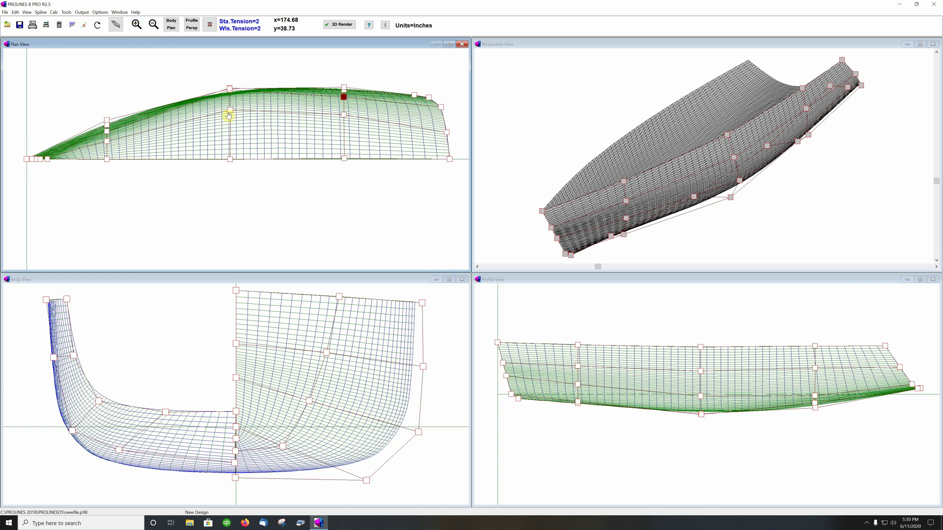
Step: Zoom the Profile view into the stern and reposition the lower stern control point
left_click(862, 332)
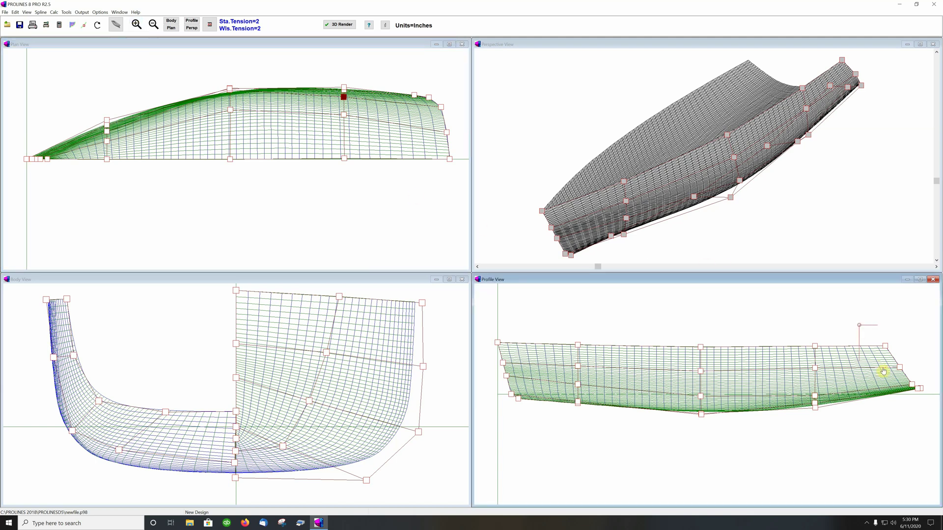
left_click_drag(859, 325, 932, 415)
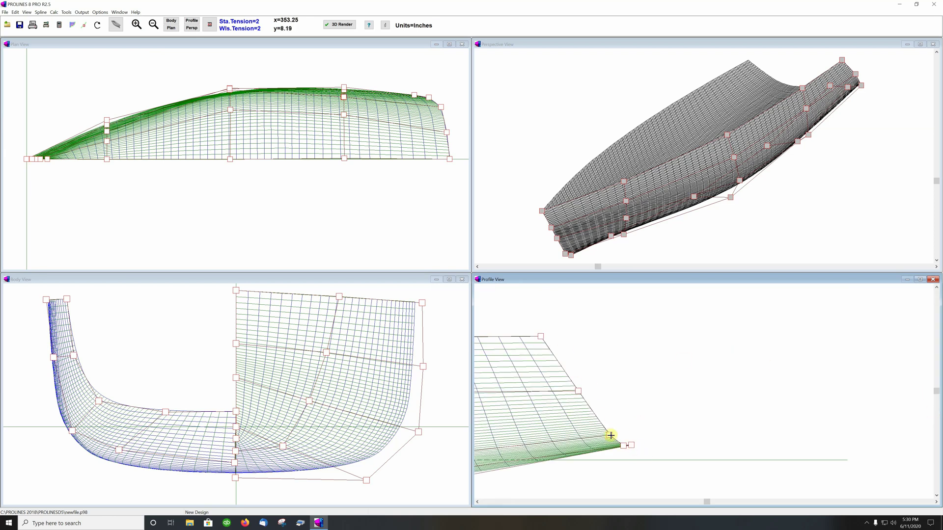
left_click_drag(610, 436, 606, 427)
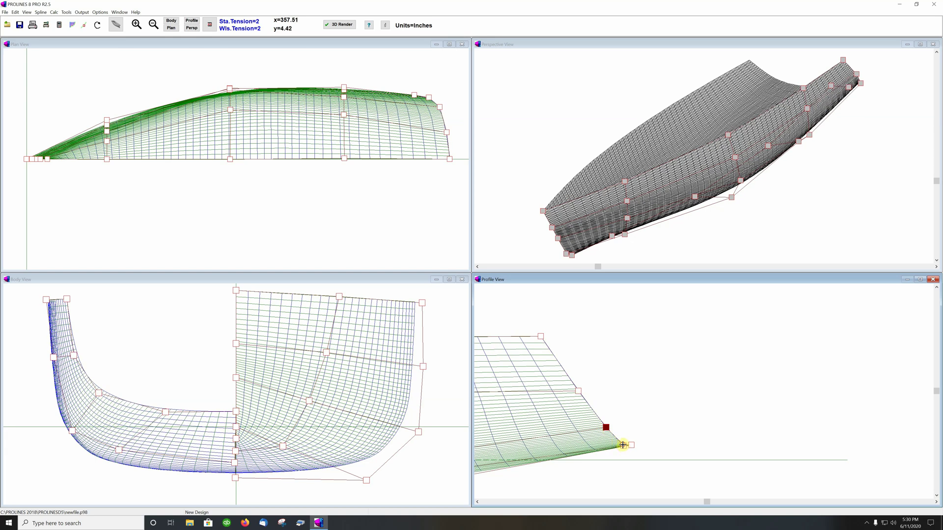
left_click(618, 439)
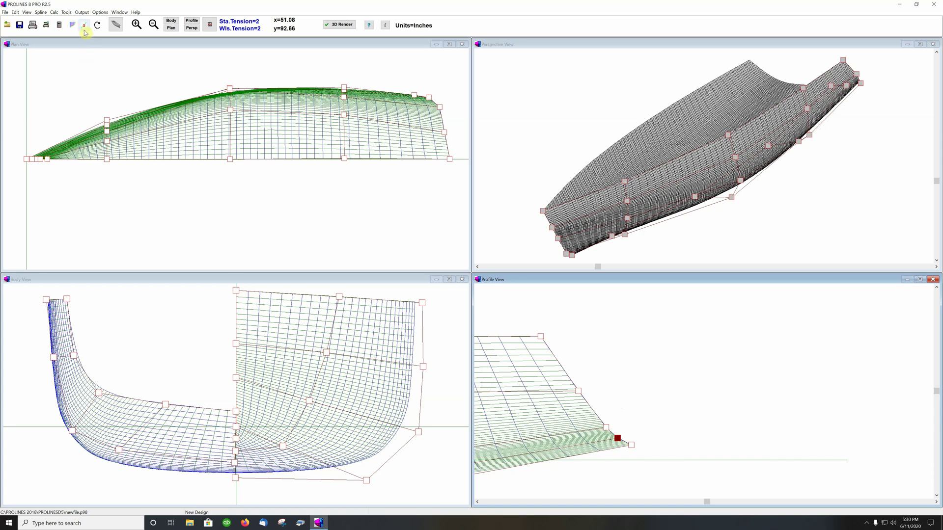
Step: Straighten the stern profile in Profile View from the transom top vertex to its bottom corner
left_click(100, 13)
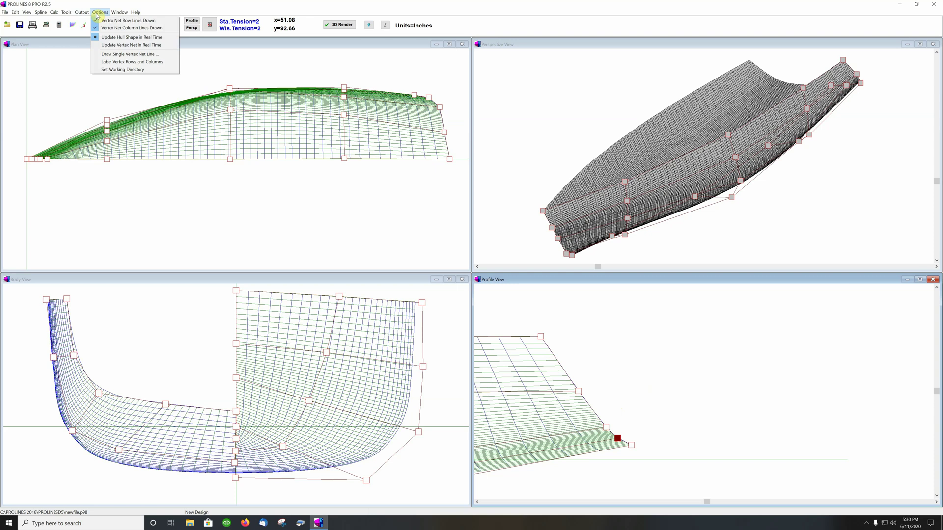
mouse_move(88, 13)
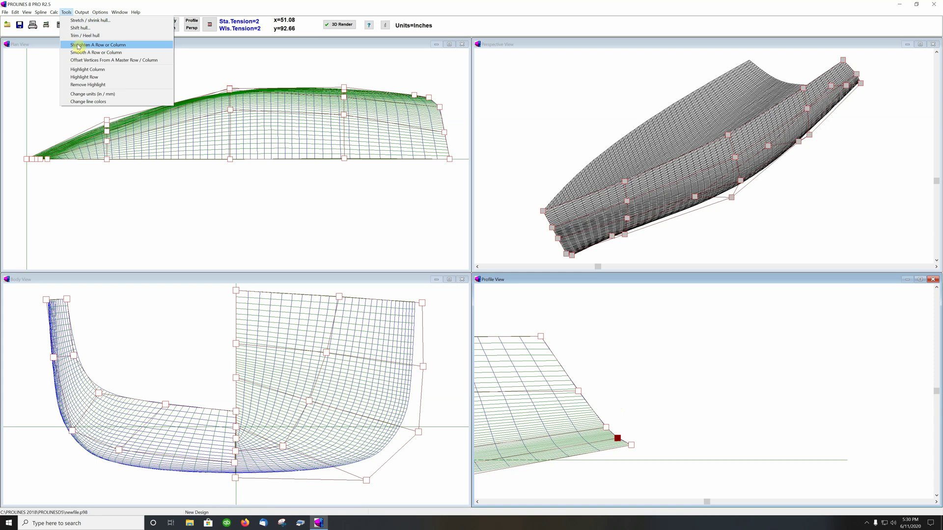
left_click(78, 46)
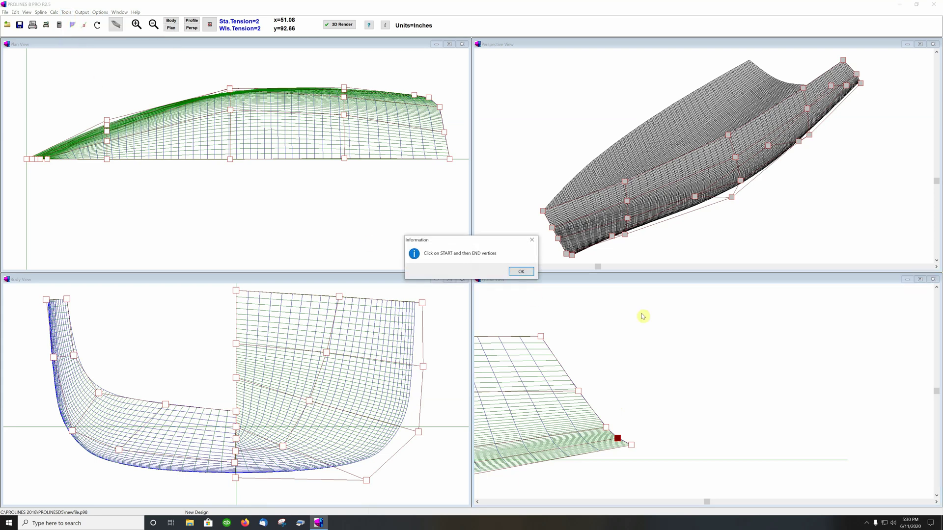
left_click(524, 272)
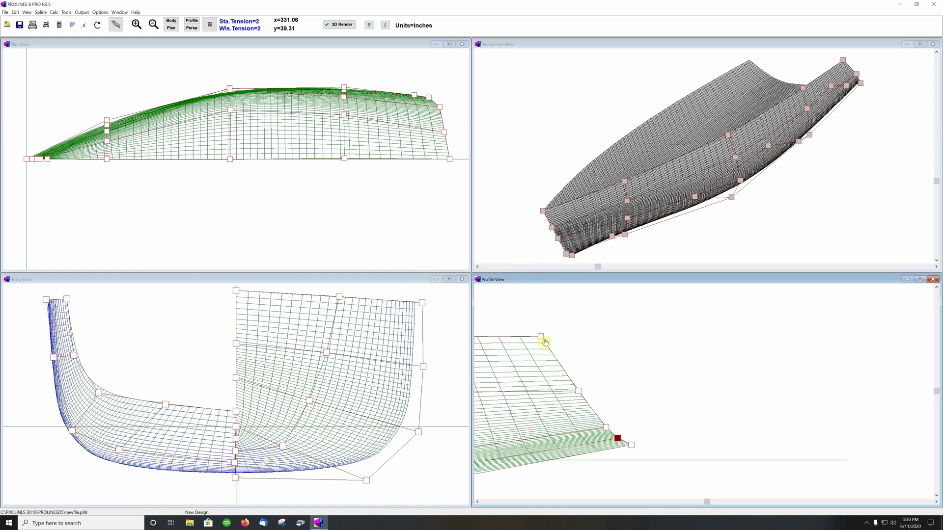
left_click(632, 444)
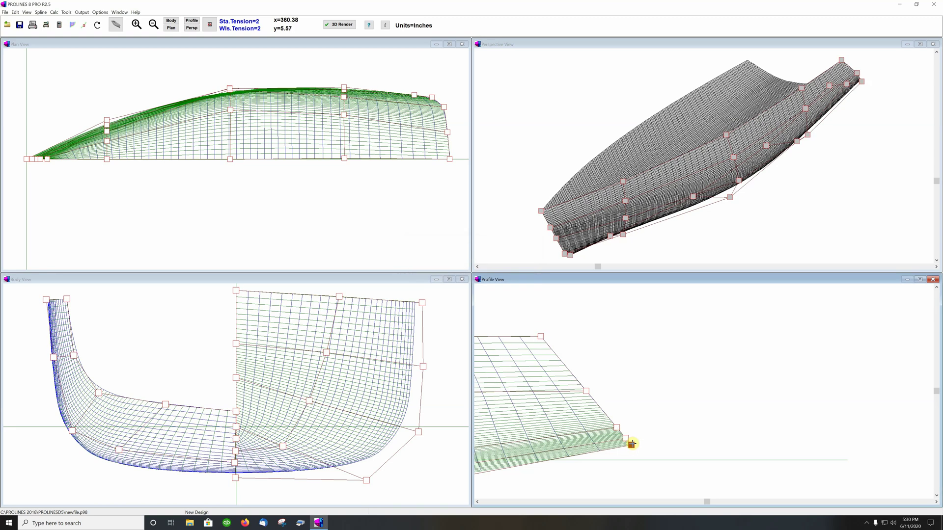
left_click(55, 13)
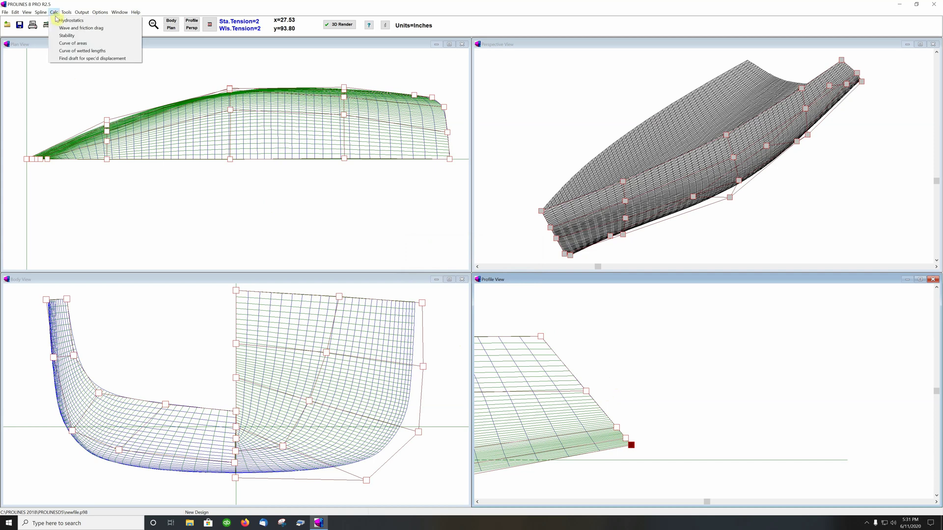
left_click(54, 12)
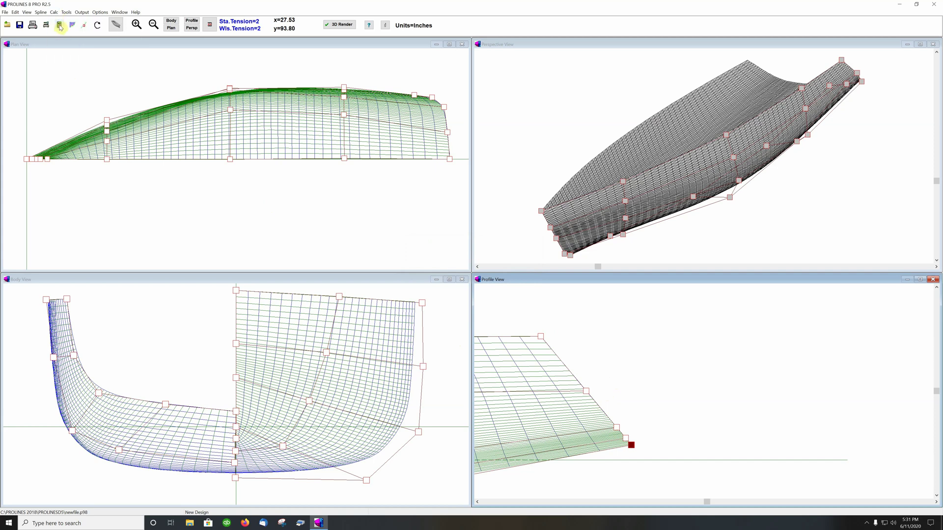
left_click(59, 25)
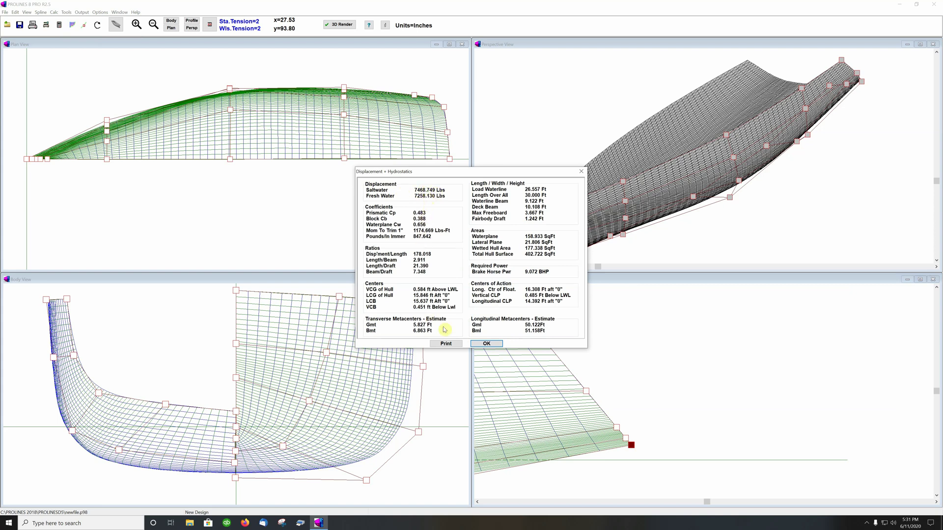
Step: Close the hydrostatics results and open Stability with Max Heel changed from 45 to 120 degrees
left_click(494, 344)
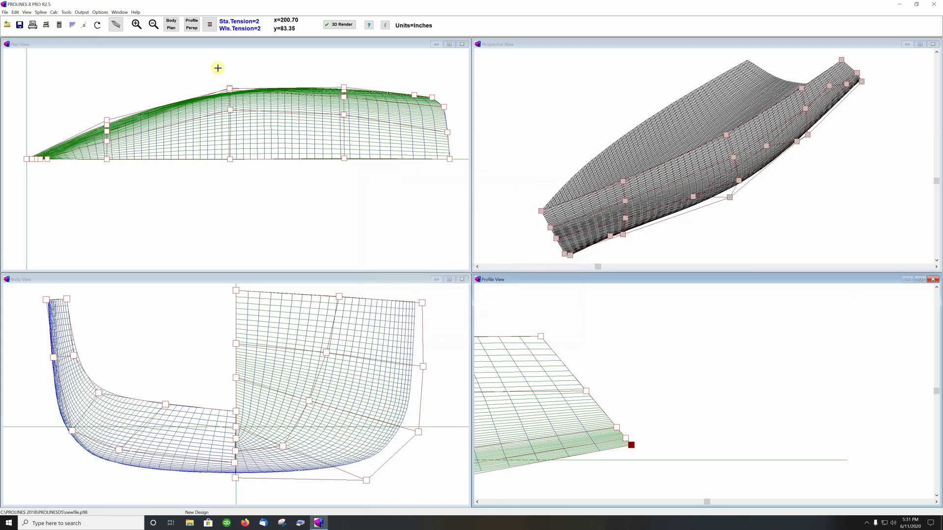
left_click(54, 11)
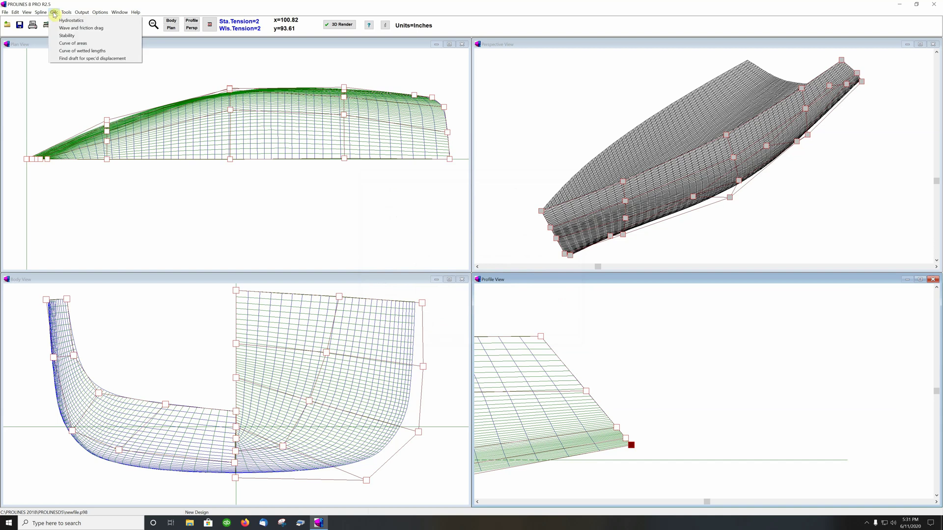
left_click(67, 36)
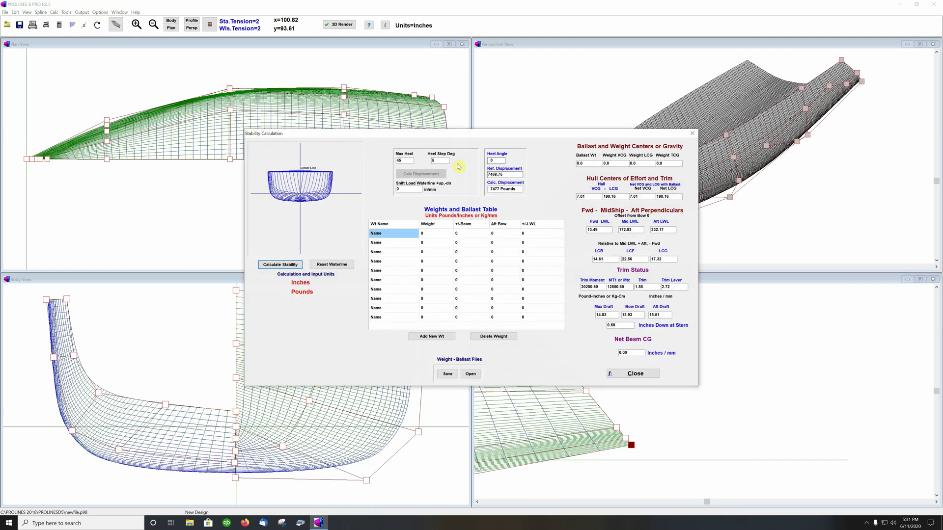
left_click_drag(413, 161, 392, 161)
type("120")
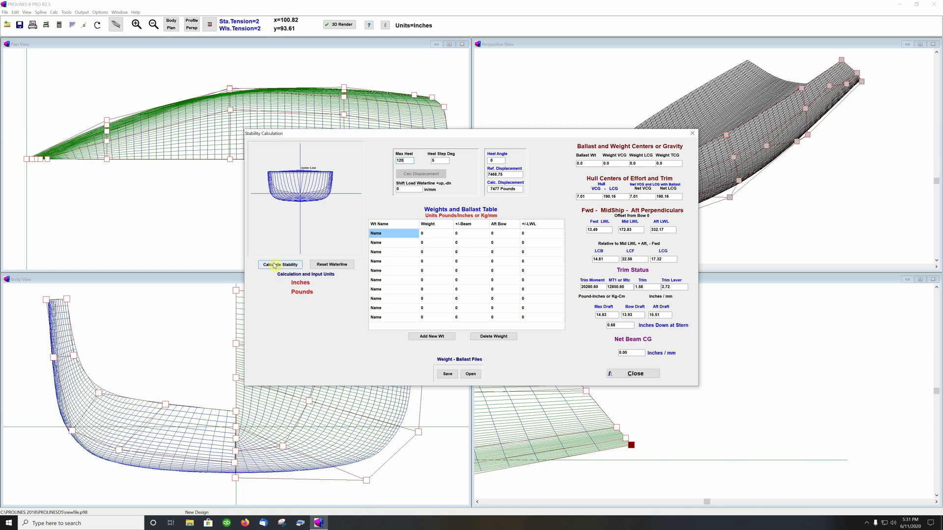
Step: Calculate stability to 120° heel and plot the Cw/Cp/Cb, Bml/Gml and Bmt/Gmt curves
left_click(273, 267)
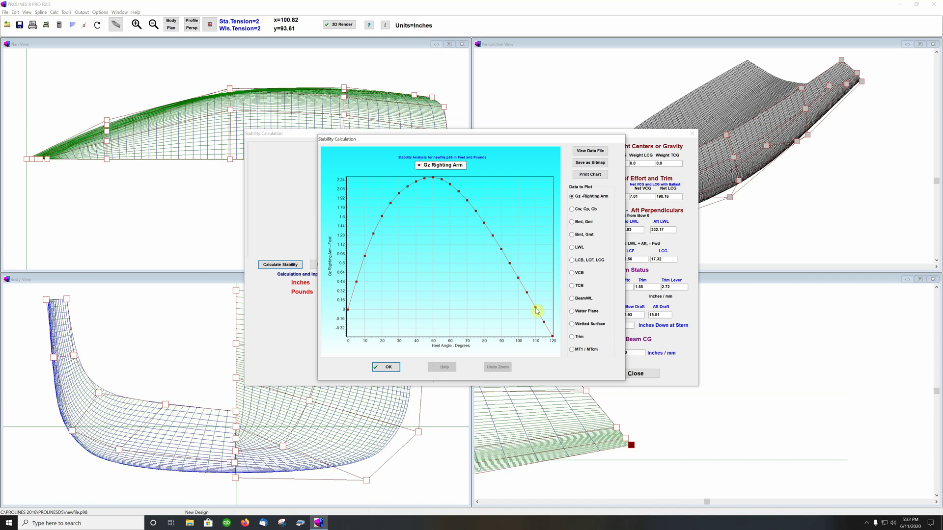
left_click(586, 210)
left_click(587, 224)
left_click(584, 236)
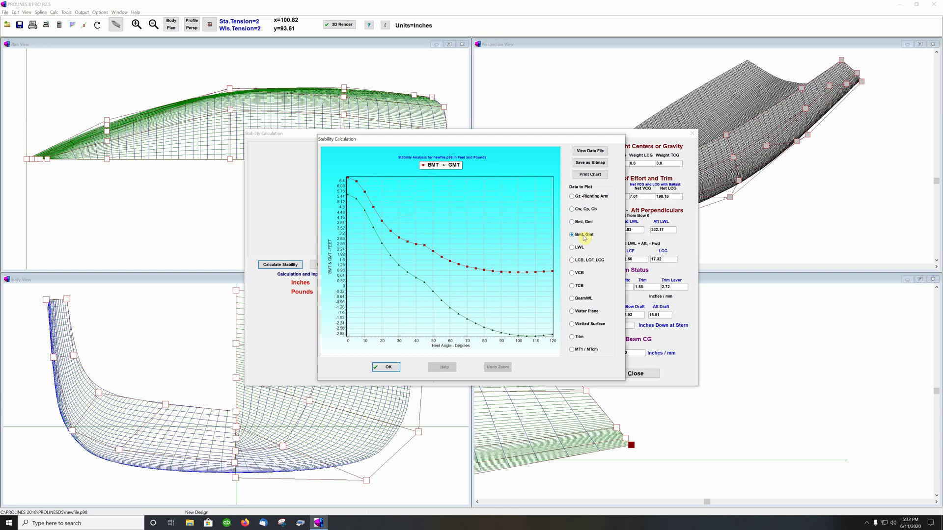
Step: Plot LWL, LCB/LCF/LCG, trim and MT1 moment-to-trim against heel angle
left_click(581, 249)
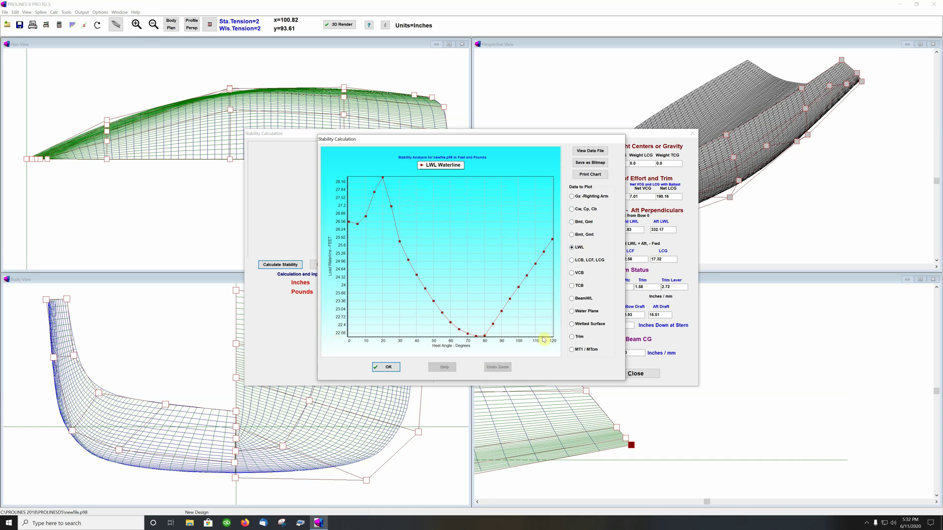
left_click(572, 260)
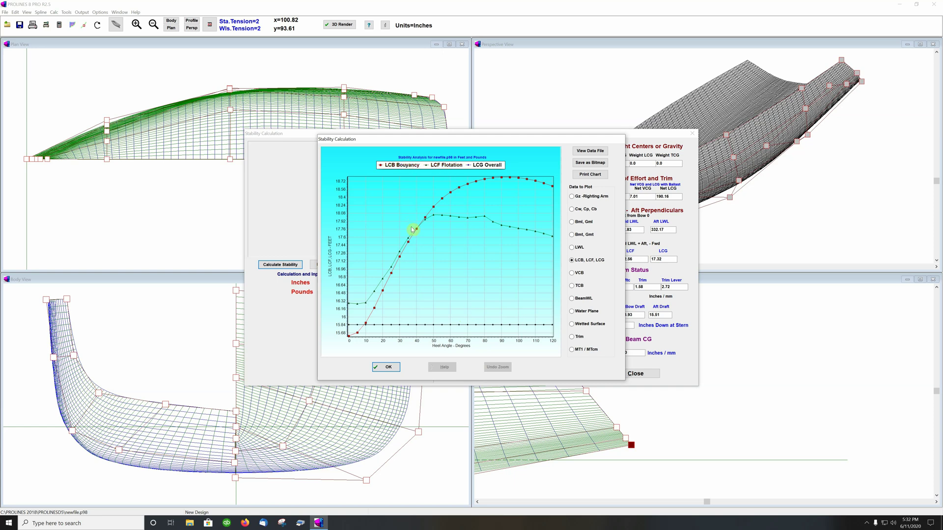
left_click(579, 337)
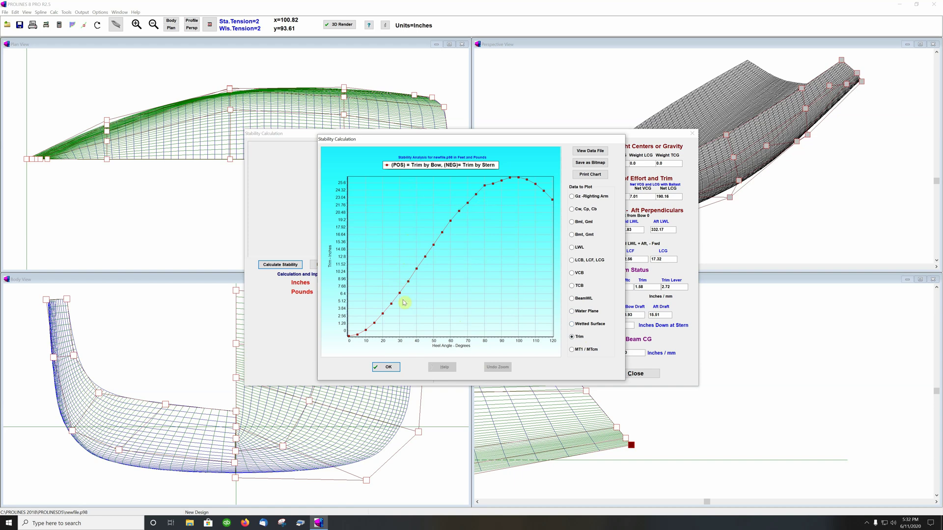
left_click(593, 350)
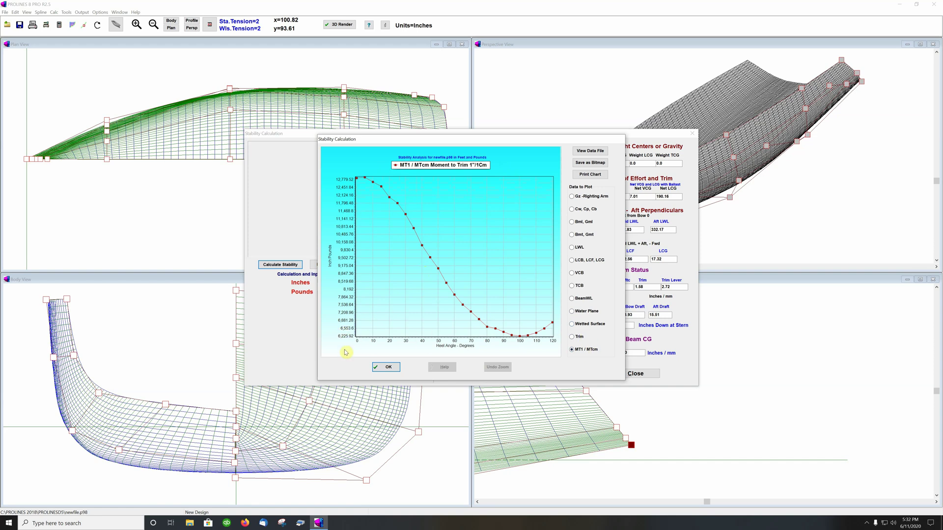
Step: Close the stability chart and calculation window without saving the ballast data
left_click(389, 368)
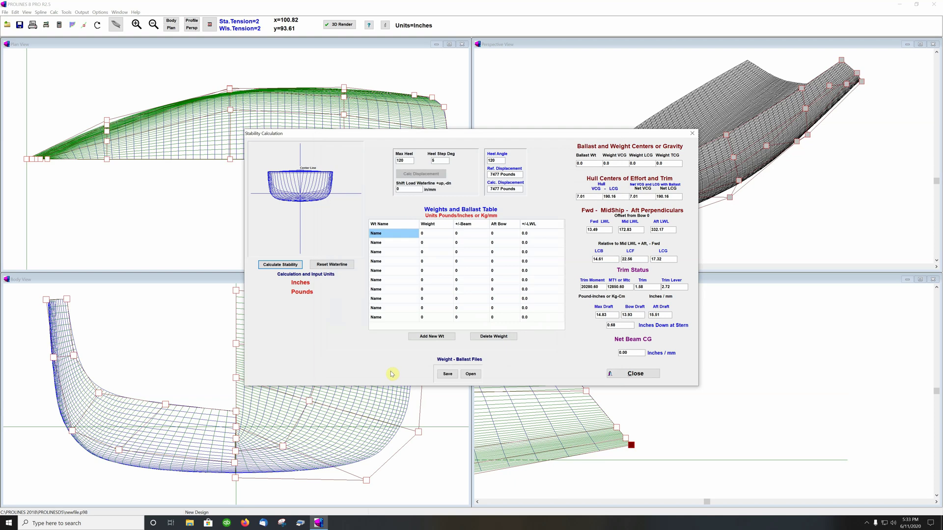
left_click(630, 374)
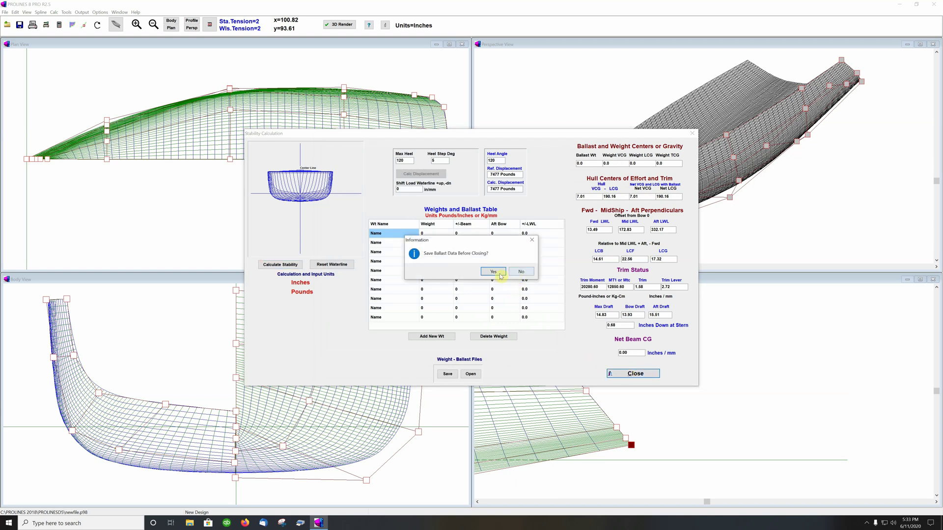
left_click(522, 272)
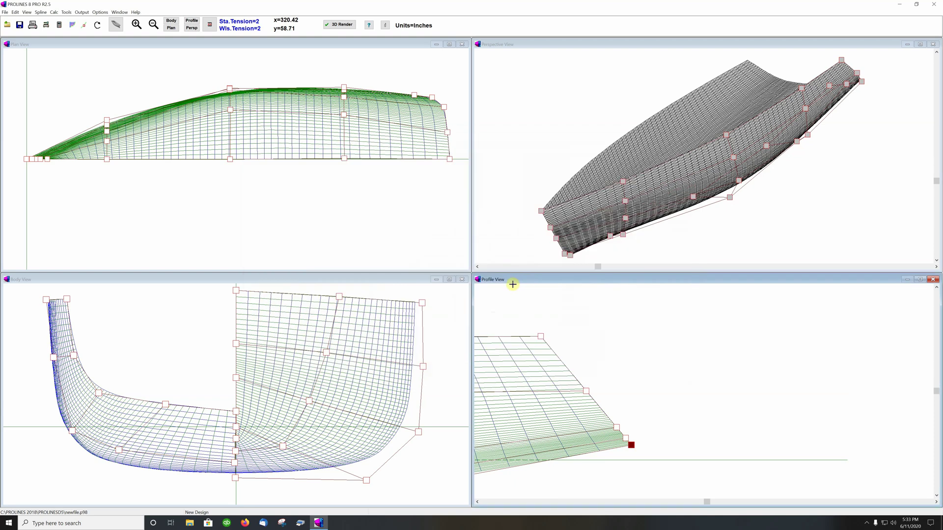